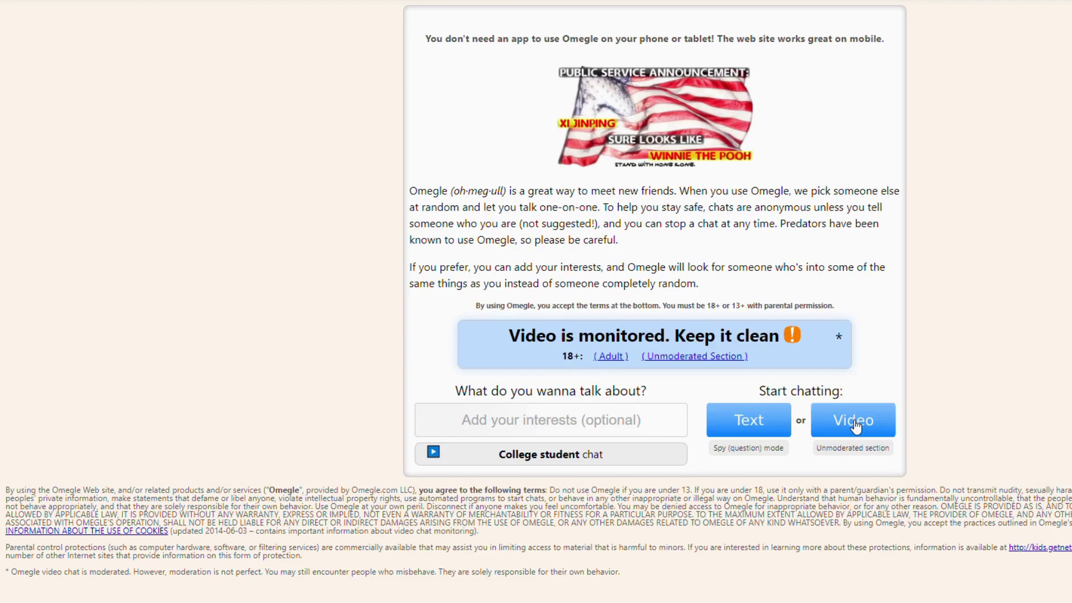
Start an Omegle video chat with a random stranger so both camera feeds appear.
click(855, 423)
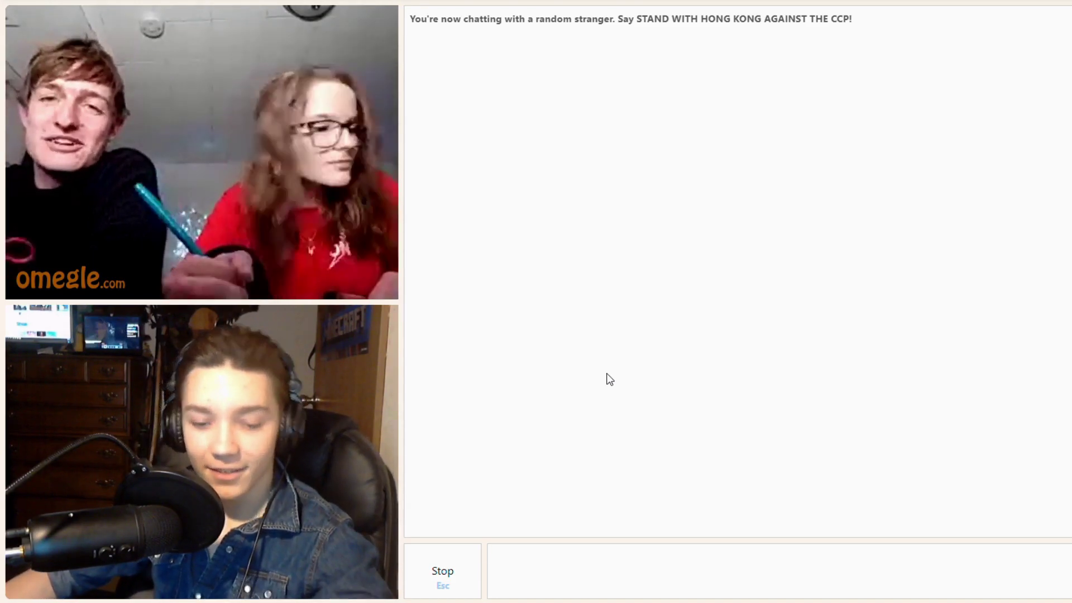
text(Adventure14)
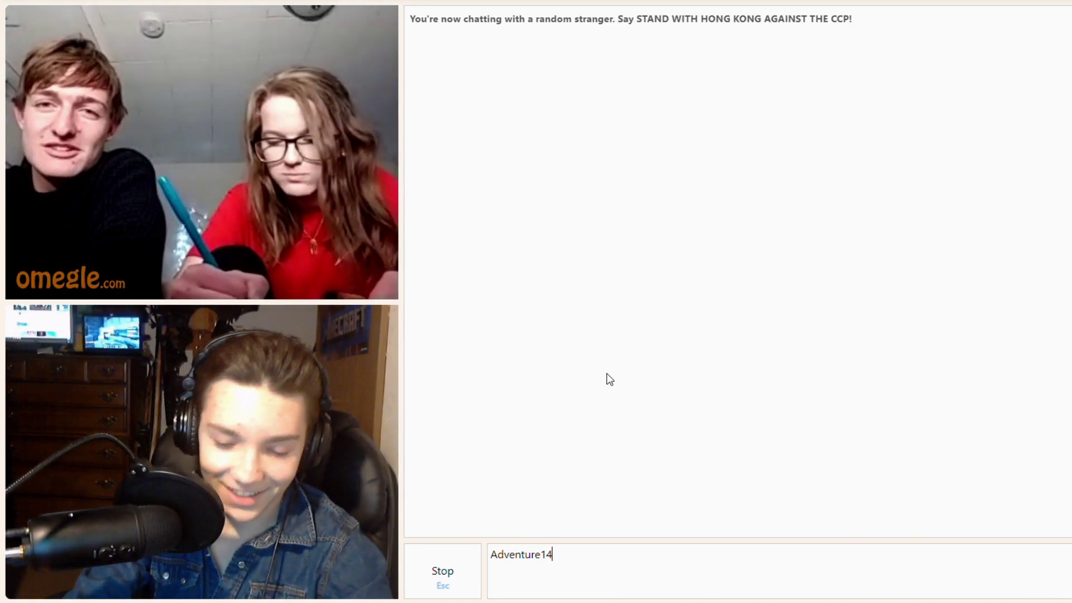
Send the channel name Adventure14 to the stranger in the text chat.
key(Return)
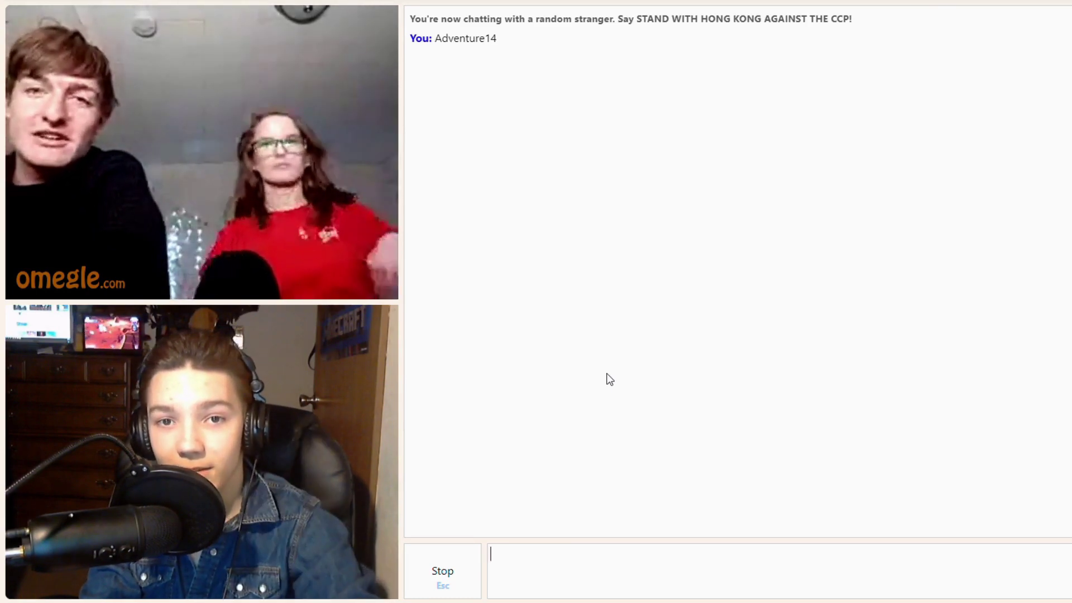
Leave the current stranger and connect to a new video chat partner.
key(Escape)
key(Escape)
key(Escape)
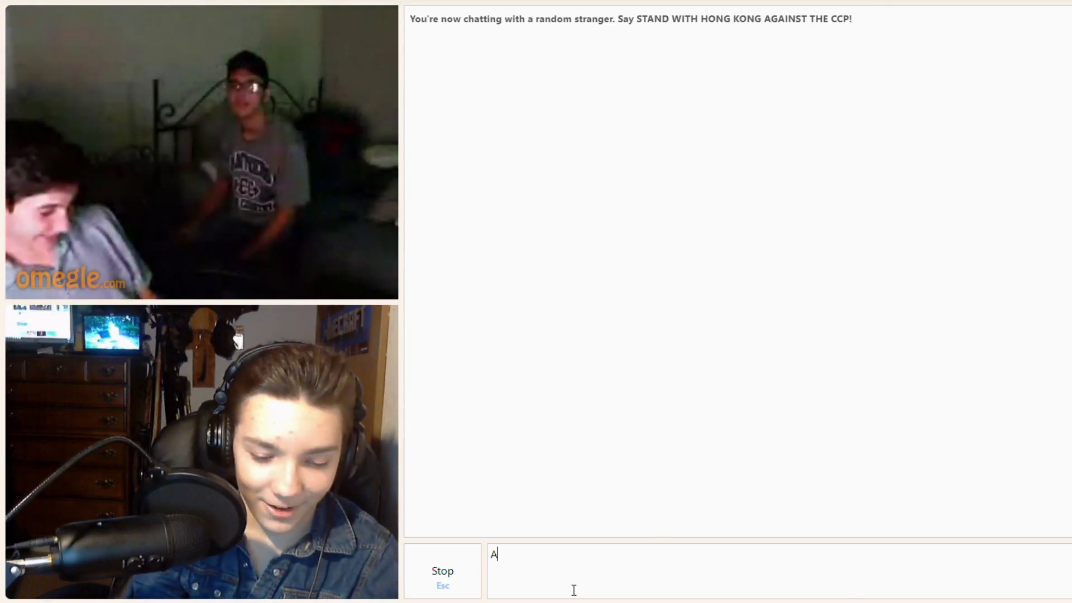
text(dventure14)
Send the channel name Adventure14 to the new stranger and get their reply about lag.
key(Return)
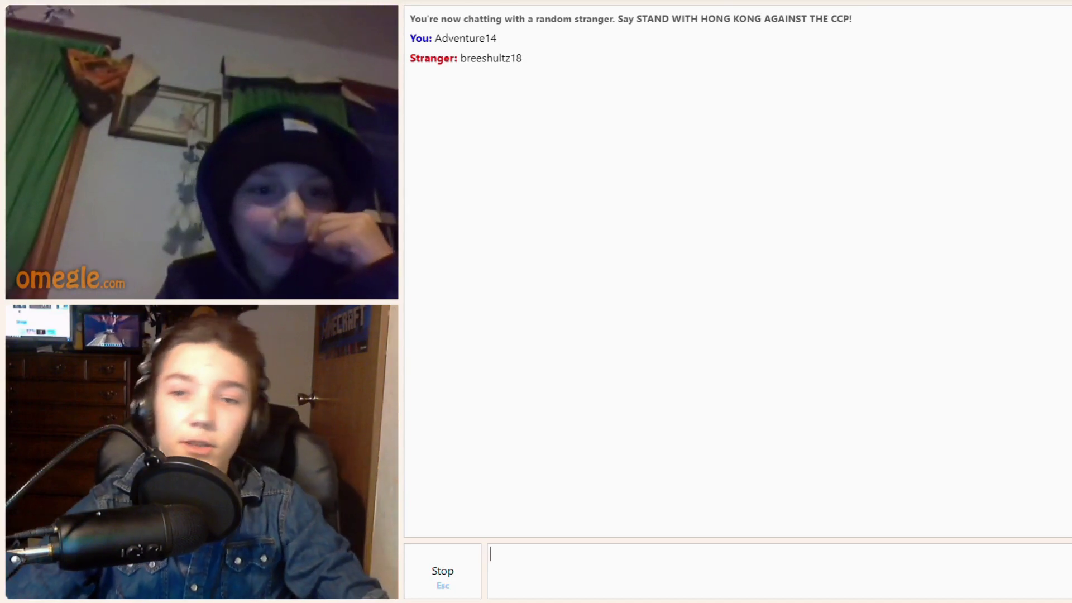
Drop the current conversation and connect with another random stranger.
key(Escape)
key(Escape)
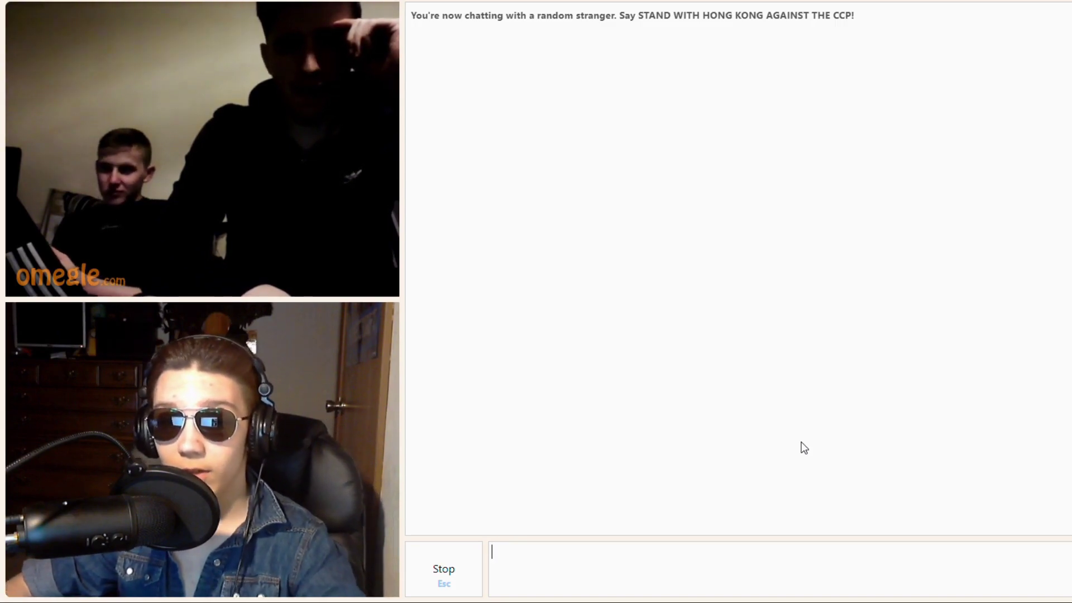
text(Adventure14)
Send Adventure14 in chat, then talk until the three people under blankets connect.
key(Return)
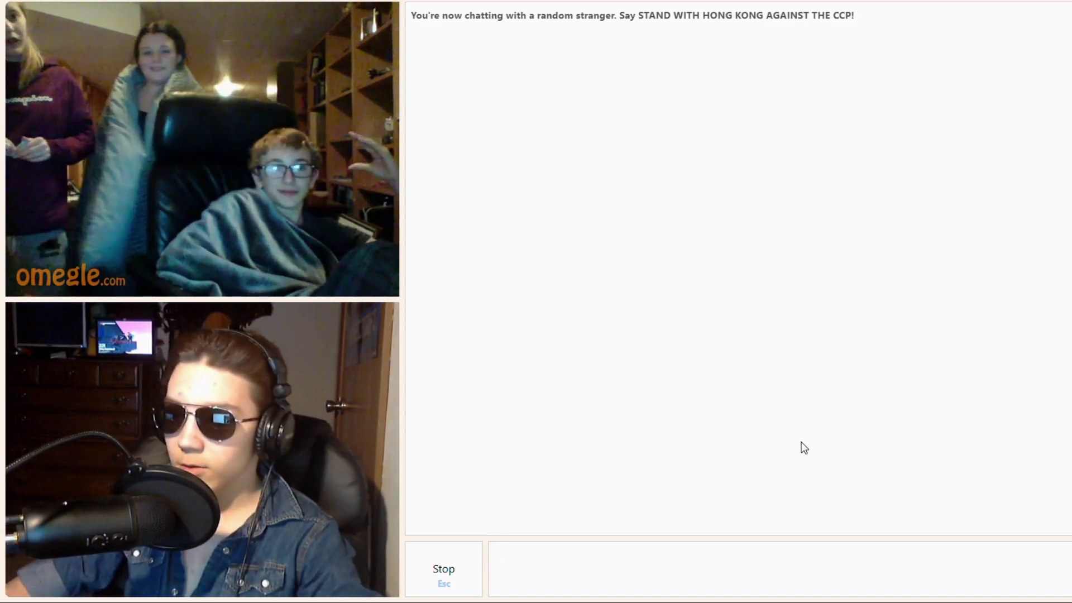
Skip through strangers until the man in glasses with an acoustic guitar connects.
key(Escape)
key(Escape)
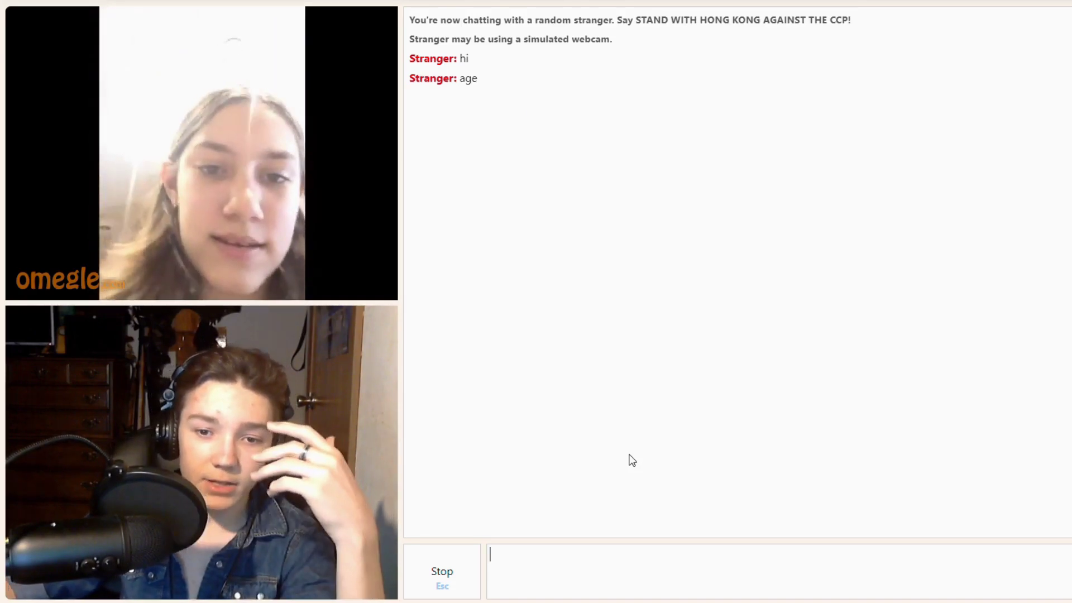
Leave the guitar player and connect to a fresh stranger with an empty chat log.
key(Escape)
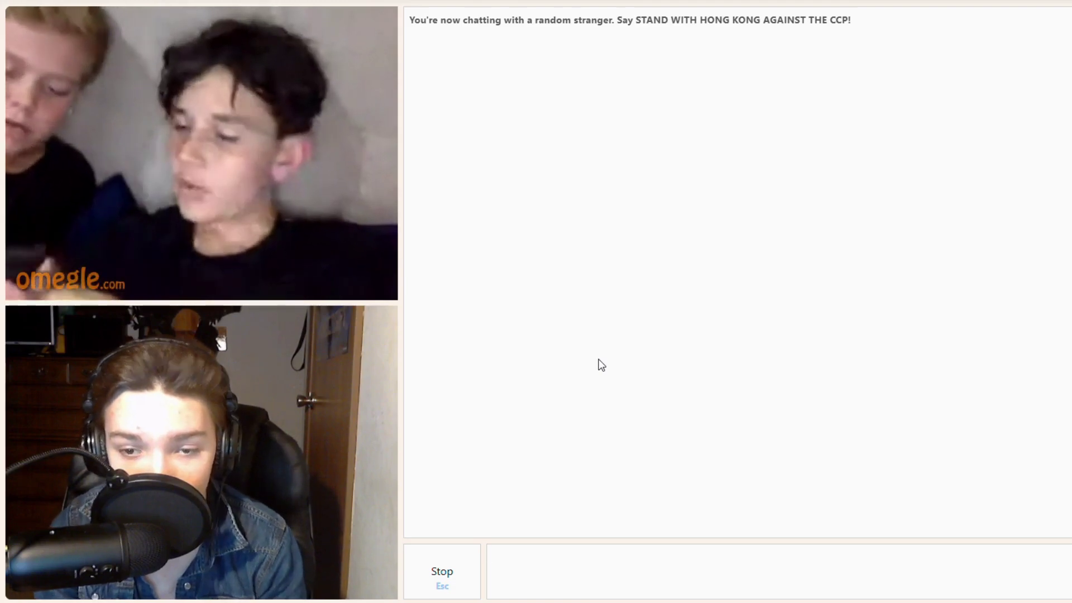
text(Adventure1)
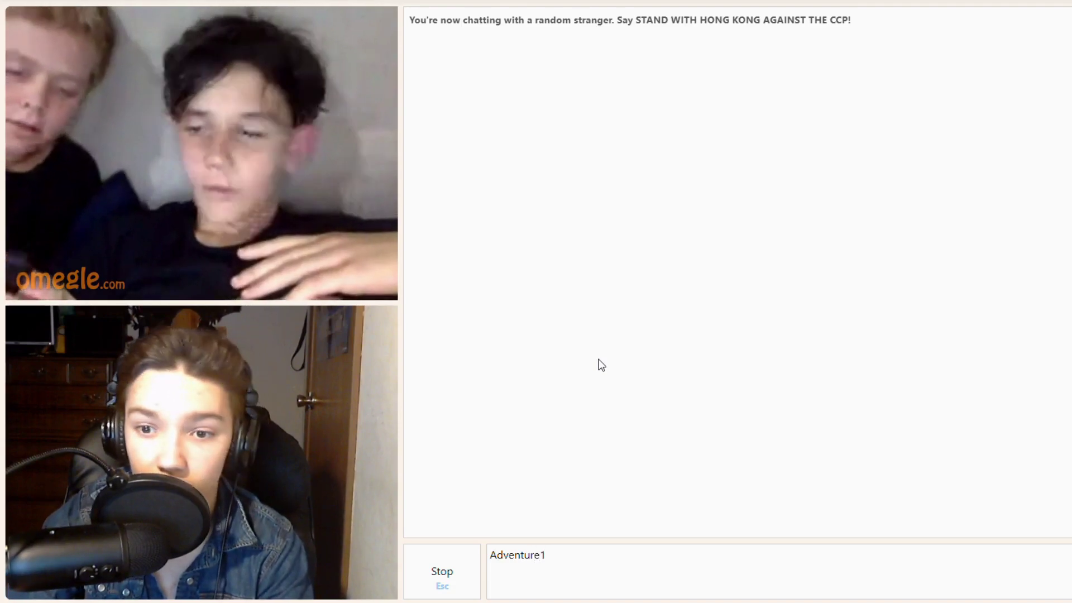
text(4)
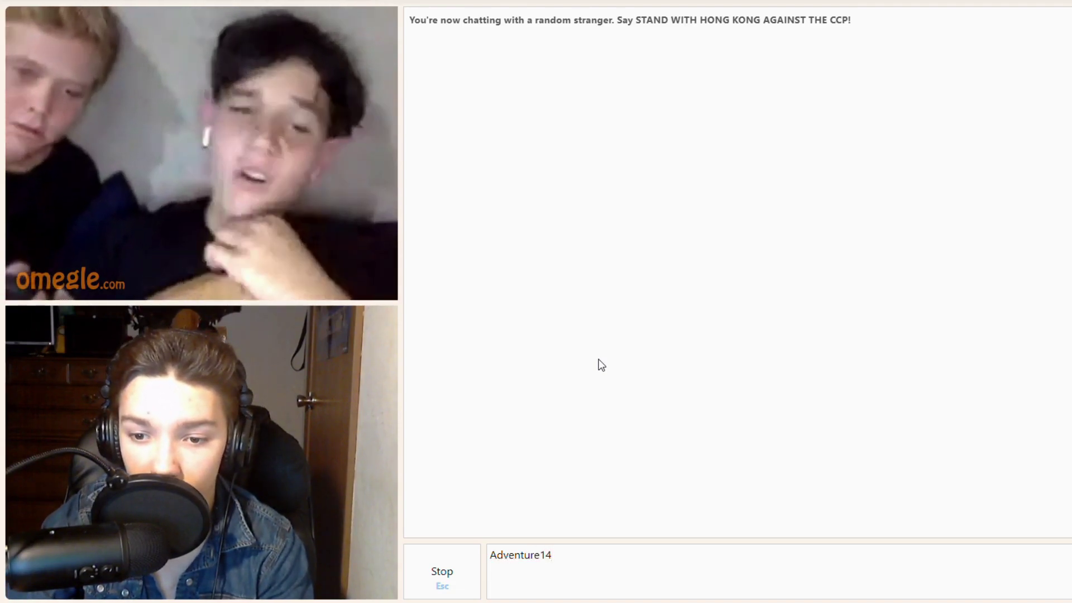
Send the channel name to the bearded stranger, then stop and search for someone new.
key(Return)
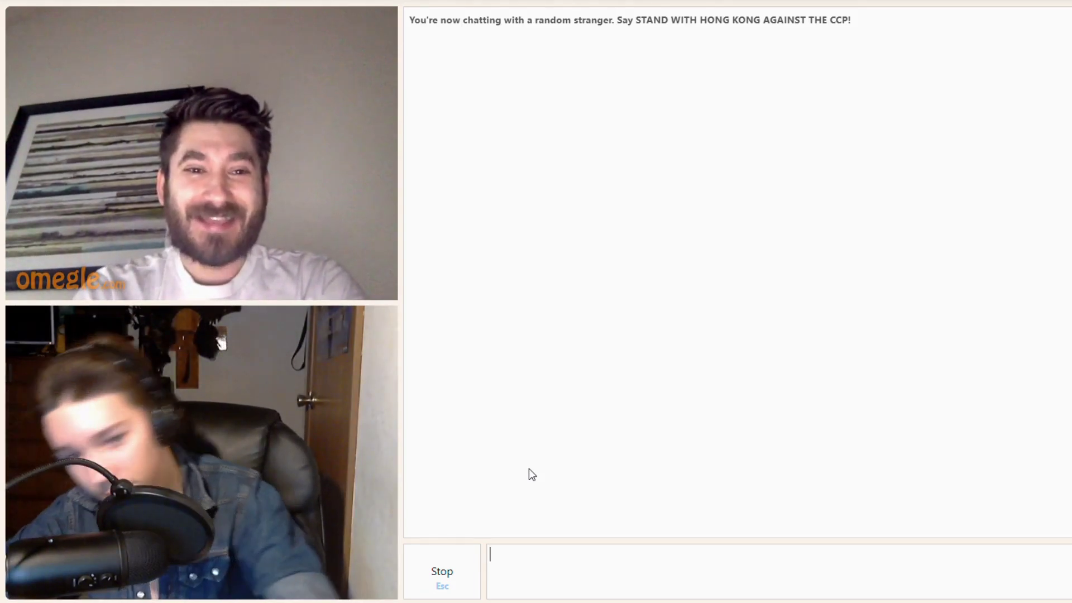
click(445, 573)
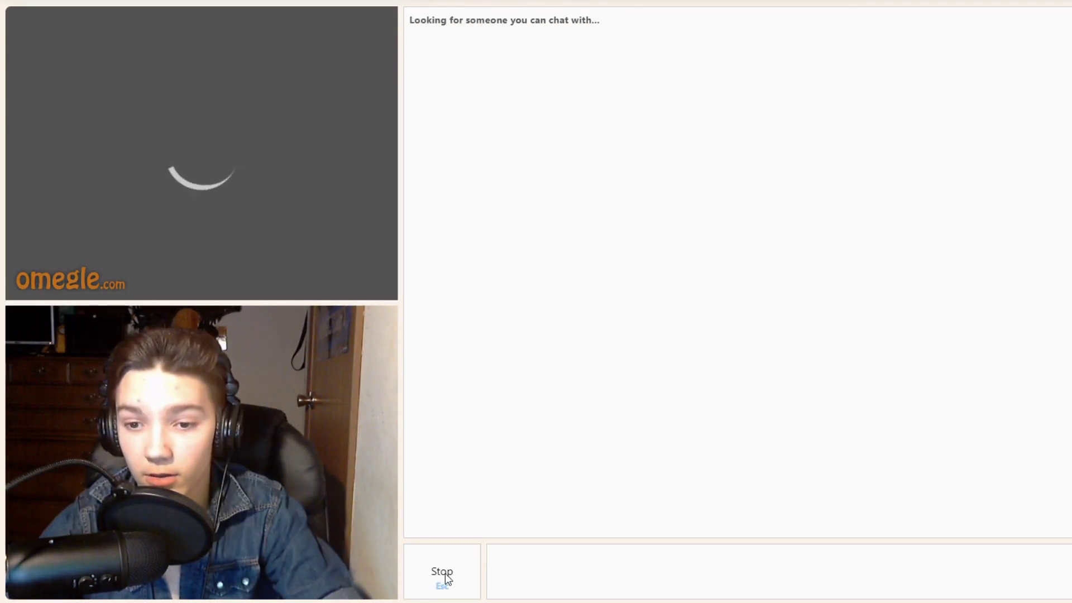